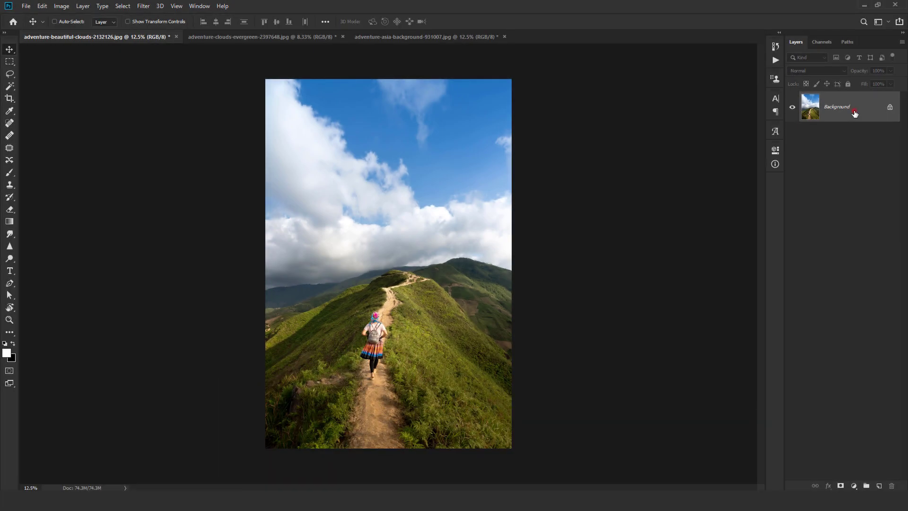
# - Duplicate the mountain-trail photo's Background layer into a Background copy layer
pyautogui.moveTo(855, 112); pyautogui.dragTo(878, 485)
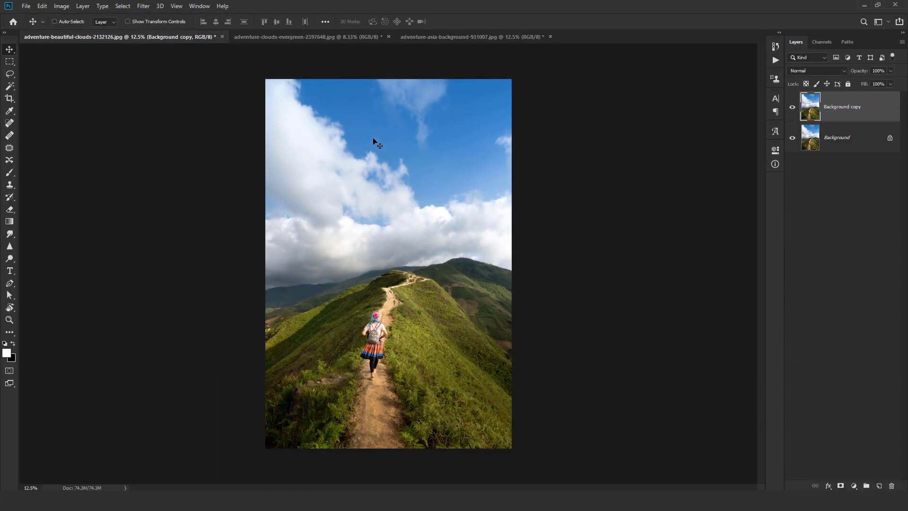
# - Open the Camera Raw Filter on the copy and set Calibration Red Primary Hue to +100
pyautogui.click(147, 5)
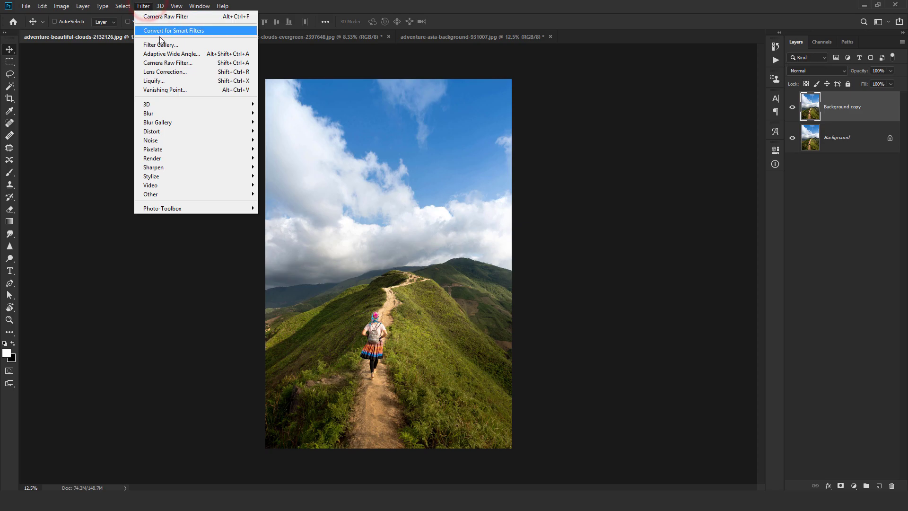
pyautogui.click(166, 60)
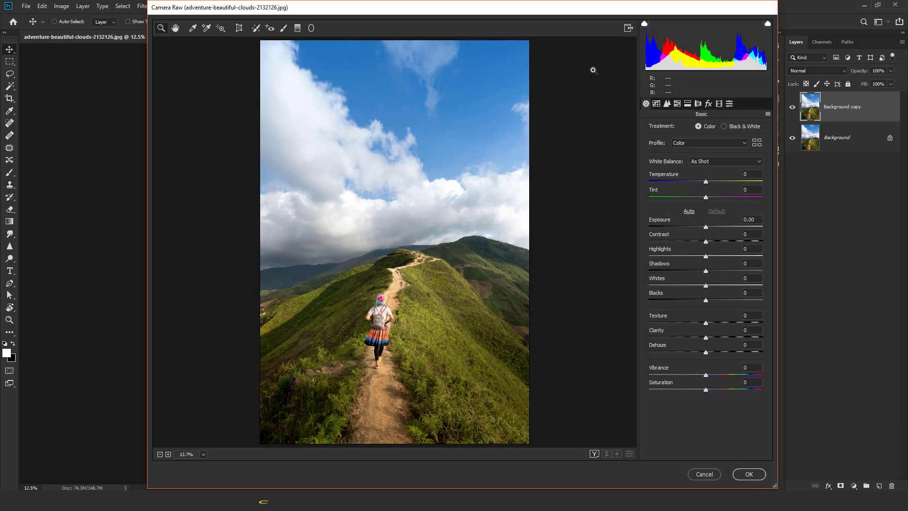
pyautogui.click(719, 103)
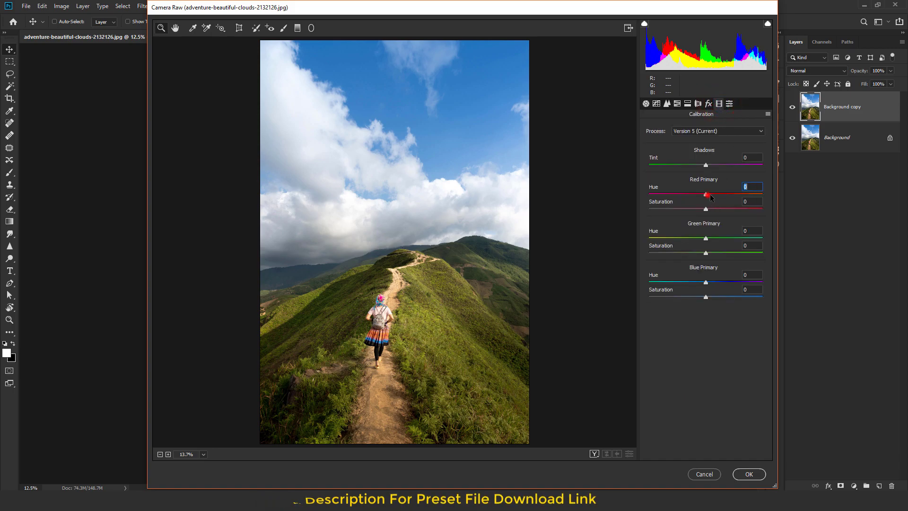
pyautogui.moveTo(705, 194); pyautogui.dragTo(803, 201)
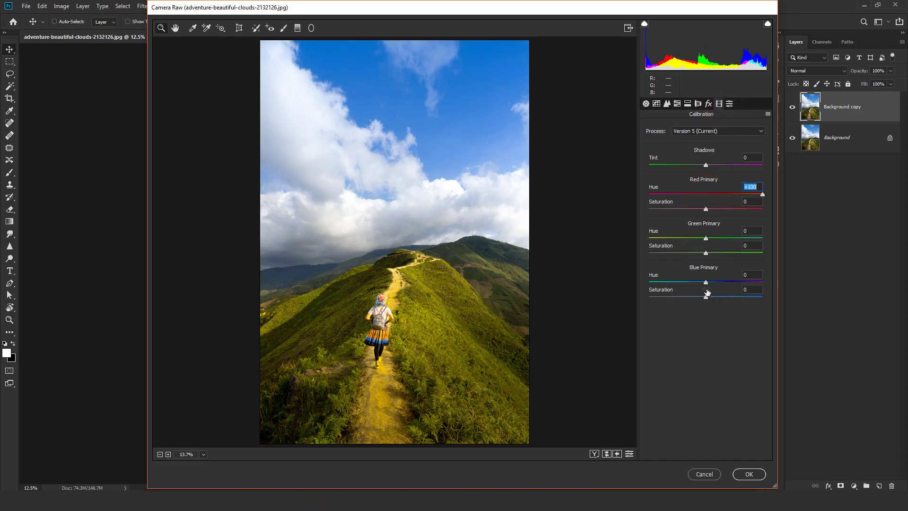
# - Set Green Primary Hue -35, Saturation -10, and Blue Primary Hue -100, Saturation -53
pyautogui.moveTo(705, 239)
pyautogui.mouseDown()
pyautogui.moveTo(687, 241)
pyautogui.moveTo(692, 212)
pyautogui.moveTo(684, 212)
pyautogui.mouseUp()
pyautogui.click(705, 210)
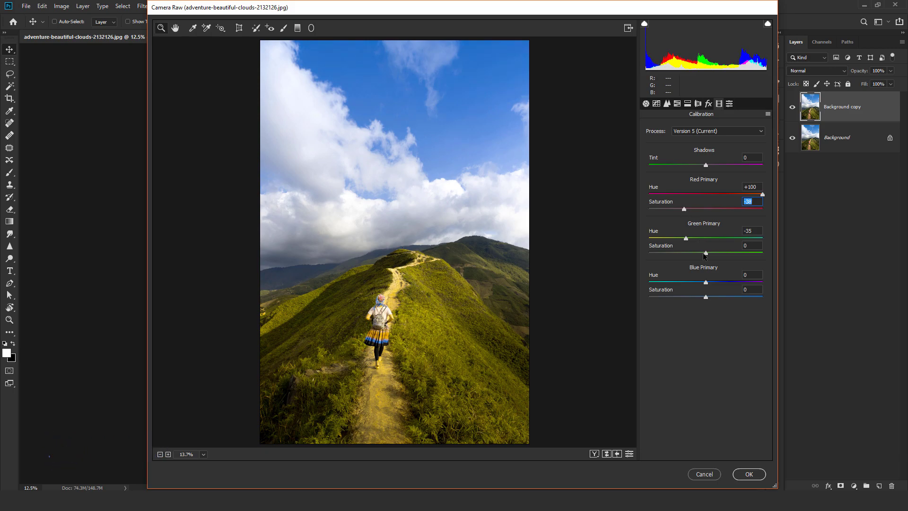
pyautogui.moveTo(707, 284); pyautogui.dragTo(610, 284)
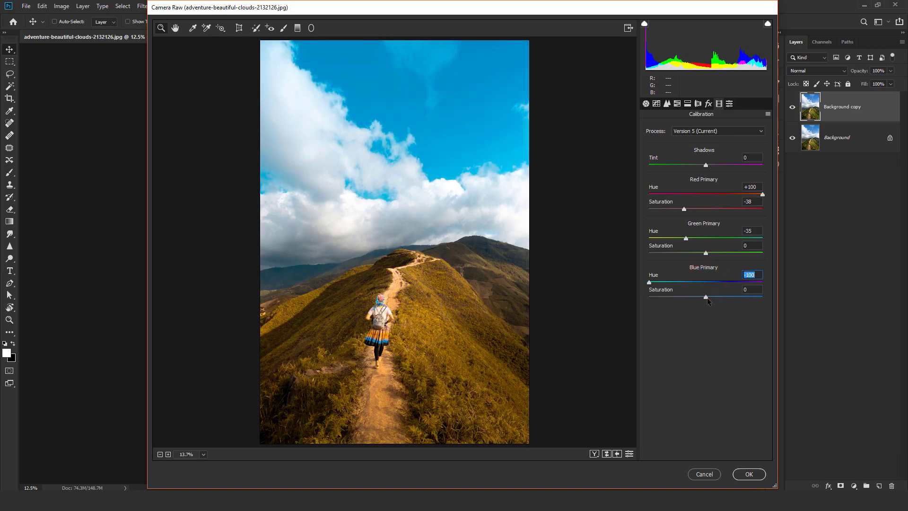
pyautogui.moveTo(706, 297); pyautogui.dragTo(678, 301)
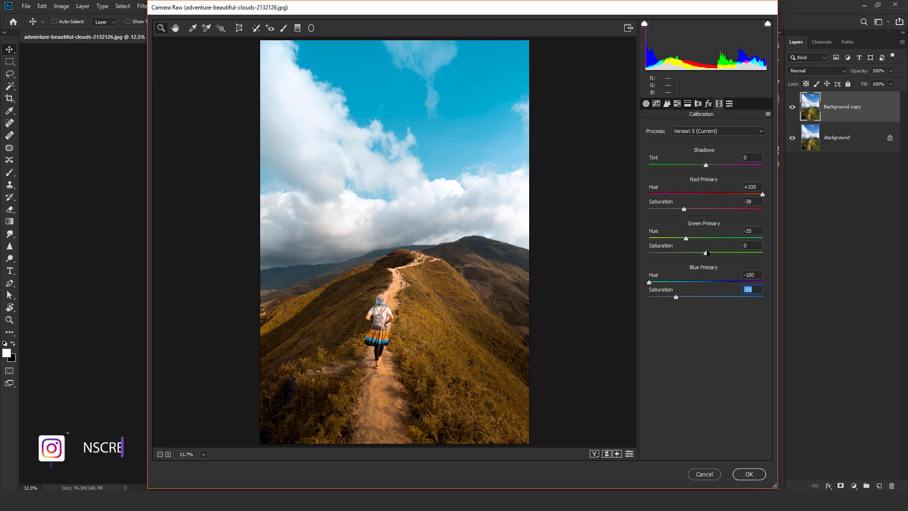
pyautogui.moveTo(707, 253); pyautogui.dragTo(700, 255)
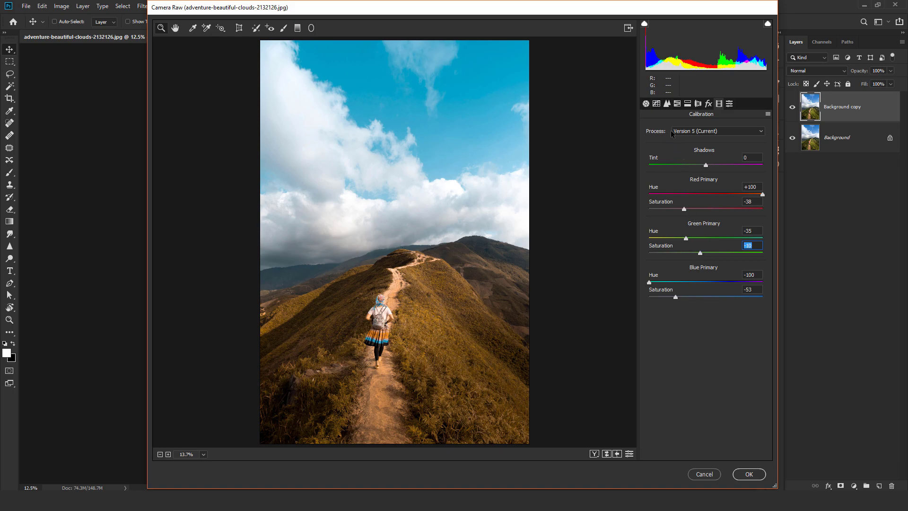
pyautogui.click(650, 107)
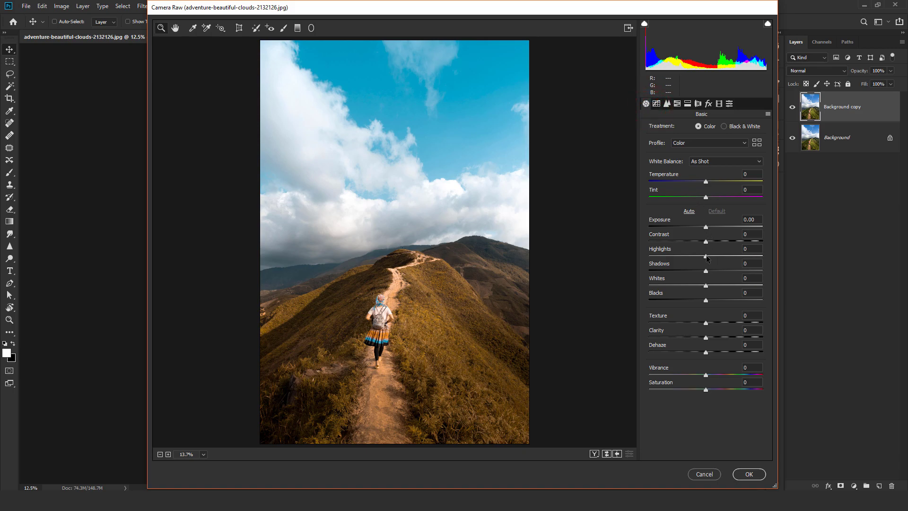
# - Set Basic tones to Highlights -14, Shadows -30, Whites -21, Blacks +23, with added Clarity
pyautogui.moveTo(706, 258); pyautogui.dragTo(691, 271)
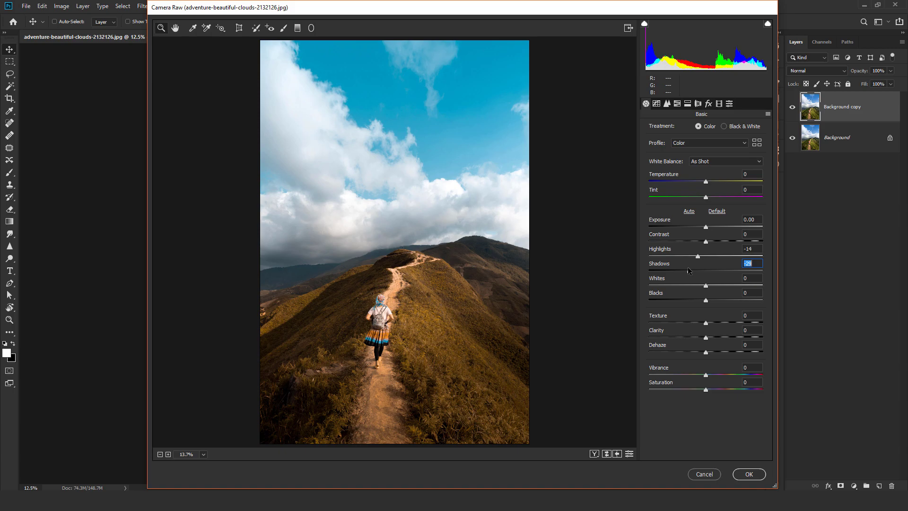
pyautogui.moveTo(705, 285)
pyautogui.mouseDown()
pyautogui.moveTo(692, 283)
pyautogui.moveTo(718, 303)
pyautogui.mouseUp()
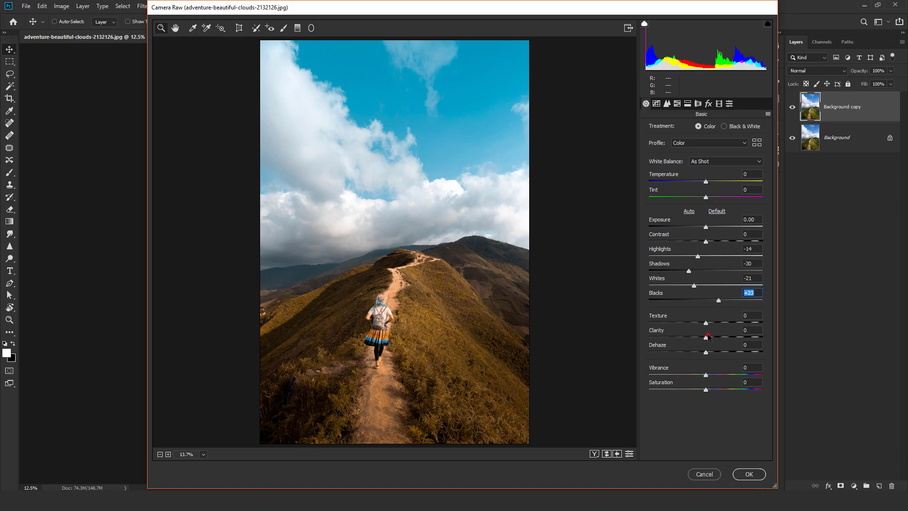
pyautogui.moveTo(706, 338); pyautogui.dragTo(716, 337)
# - In HSL Saturation, set Oranges to -40, Aquas to +23 and Blues to +24
pyautogui.click(687, 104)
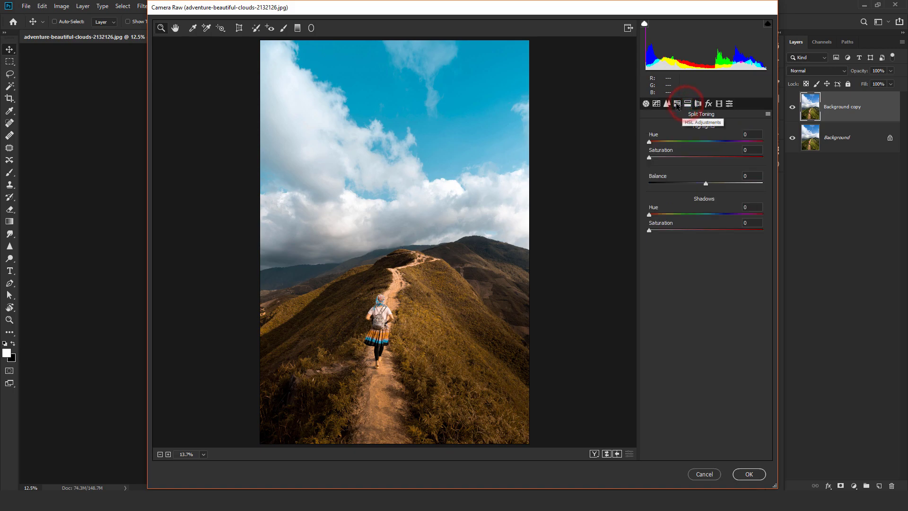
pyautogui.click(678, 104)
pyautogui.click(683, 132)
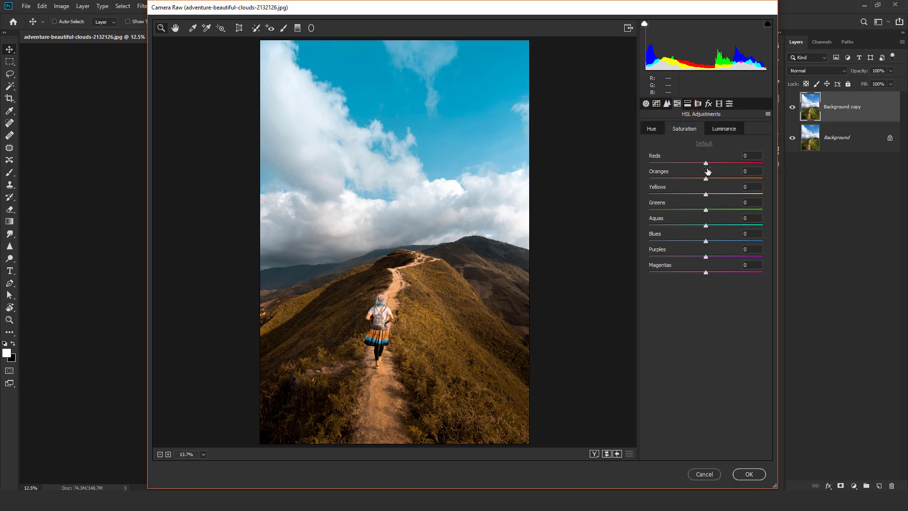
pyautogui.moveTo(706, 179); pyautogui.dragTo(686, 183)
pyautogui.moveTo(716, 226); pyautogui.dragTo(724, 227)
pyautogui.moveTo(725, 242); pyautogui.dragTo(720, 242)
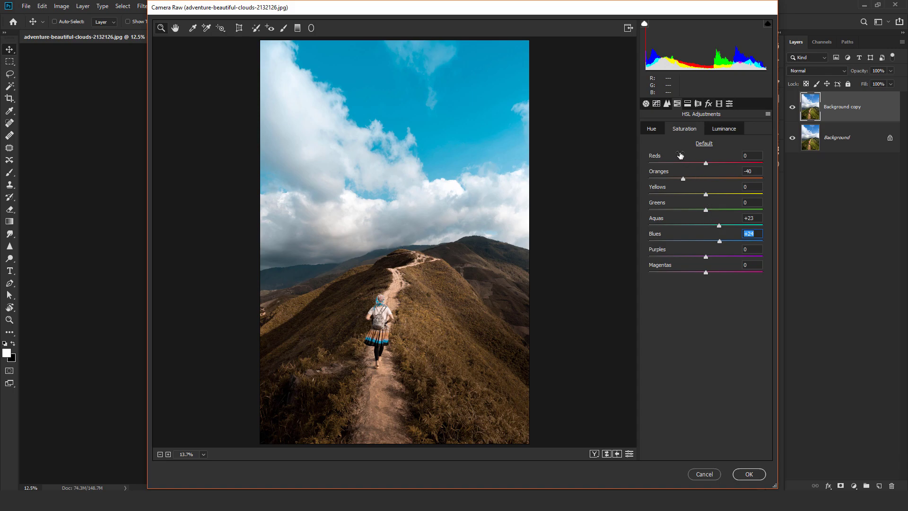
# - In HSL Hue, set Reds -48, Oranges -14, Yellows -100, Aquas -35 and Blues -18
pyautogui.click(656, 132)
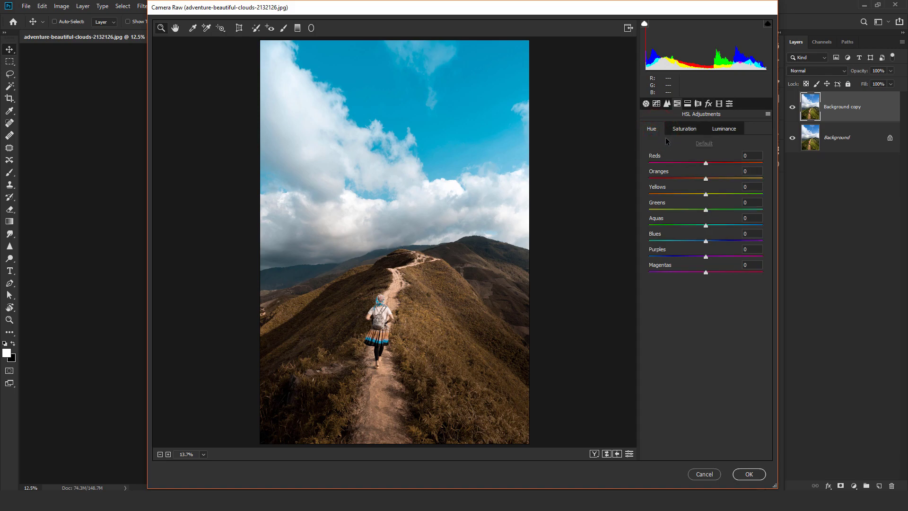
pyautogui.moveTo(706, 163); pyautogui.dragTo(683, 163)
pyautogui.moveTo(706, 179); pyautogui.dragTo(704, 178)
pyautogui.moveTo(706, 195); pyautogui.dragTo(608, 196)
pyautogui.moveTo(706, 226); pyautogui.dragTo(692, 226)
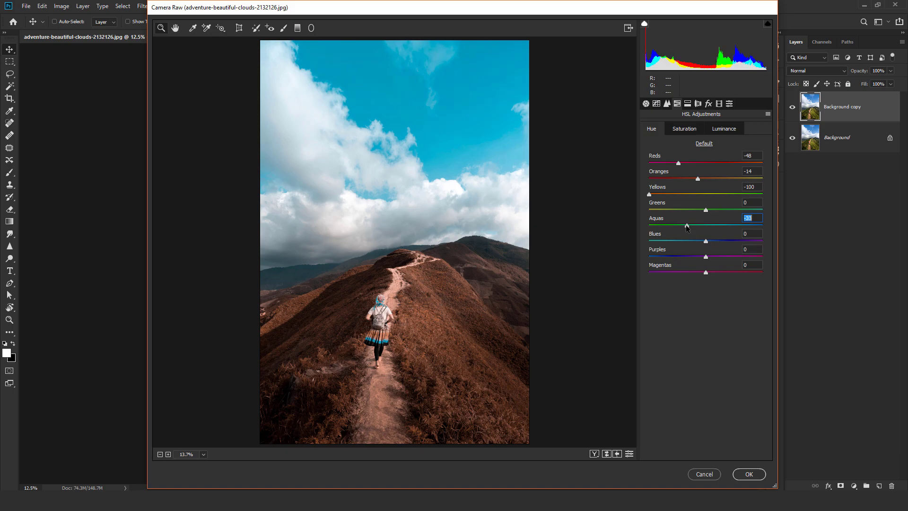
pyautogui.moveTo(688, 228); pyautogui.dragTo(687, 229)
pyautogui.moveTo(706, 241); pyautogui.dragTo(696, 242)
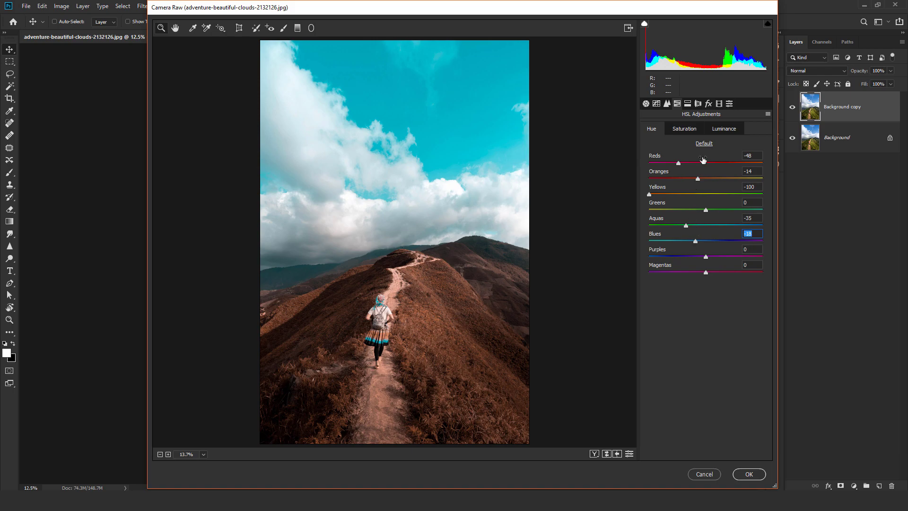
# - Lower the Oranges luminance to -12 in HSL Luminance
pyautogui.click(718, 132)
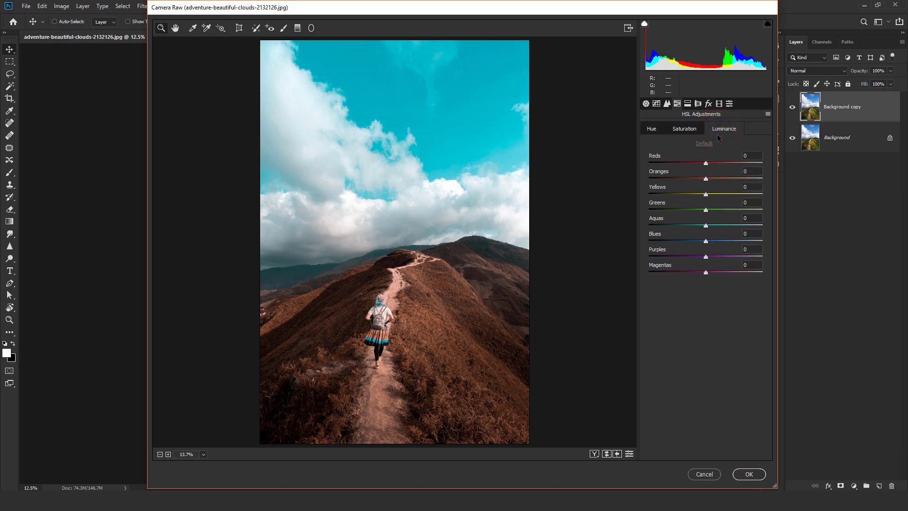
pyautogui.moveTo(706, 179); pyautogui.dragTo(699, 179)
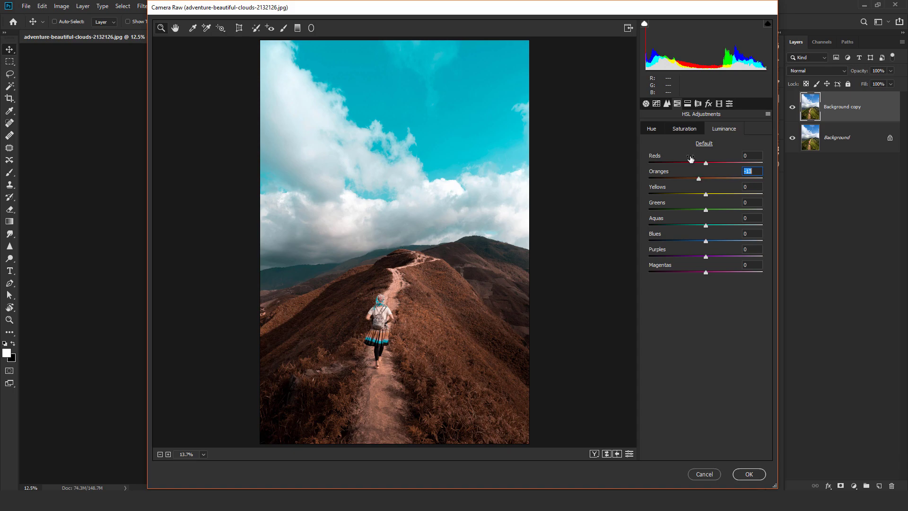
pyautogui.click(659, 107)
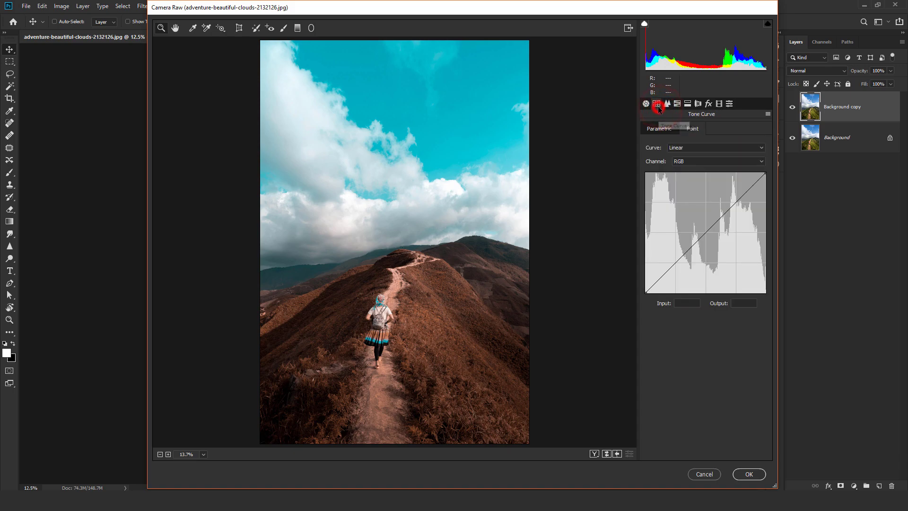
# - Raise the Detail Sharpening Amount to 21
pyautogui.click(667, 104)
pyautogui.click(665, 142)
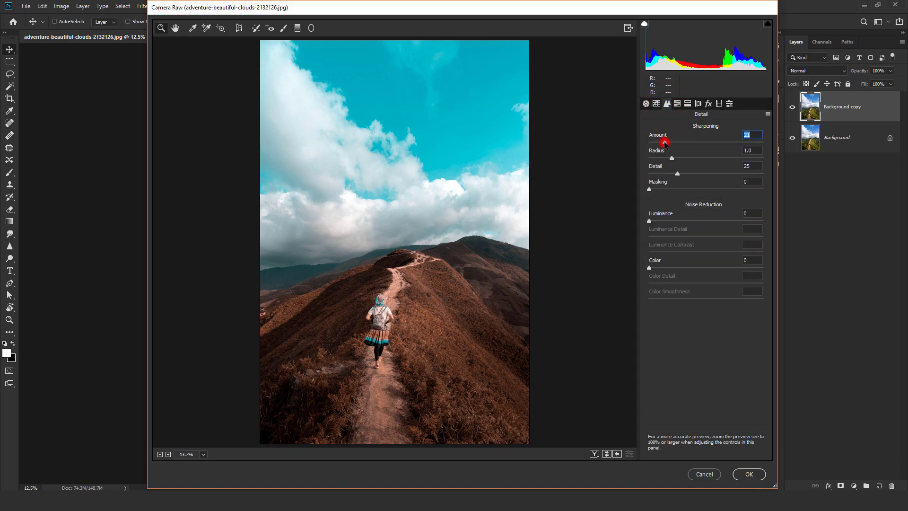
pyautogui.click(708, 105)
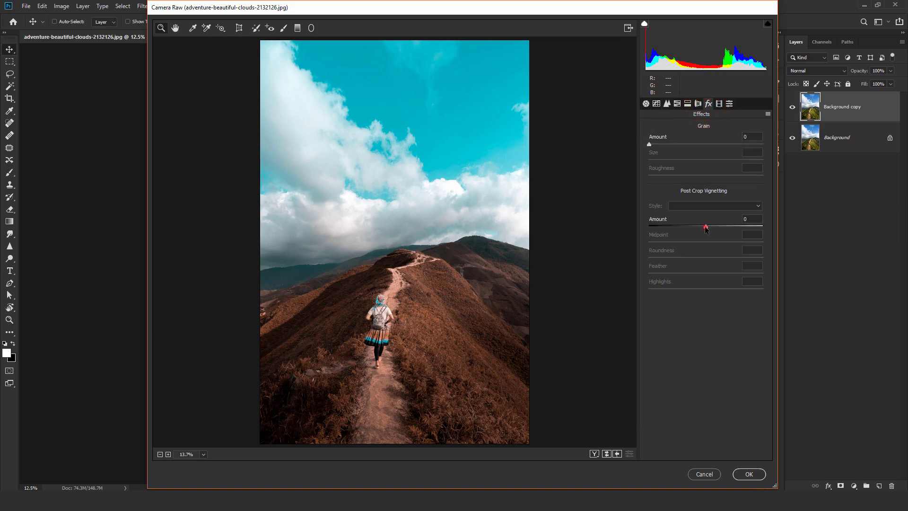
# - Add a Highlight Priority vignette (Amount -34, Midpoint 42, Roundness +16, Feather 54) and view before/after
pyautogui.moveTo(705, 227)
pyautogui.mouseDown()
pyautogui.moveTo(686, 231)
pyautogui.moveTo(718, 258)
pyautogui.moveTo(700, 273)
pyautogui.moveTo(712, 275)
pyautogui.mouseUp()
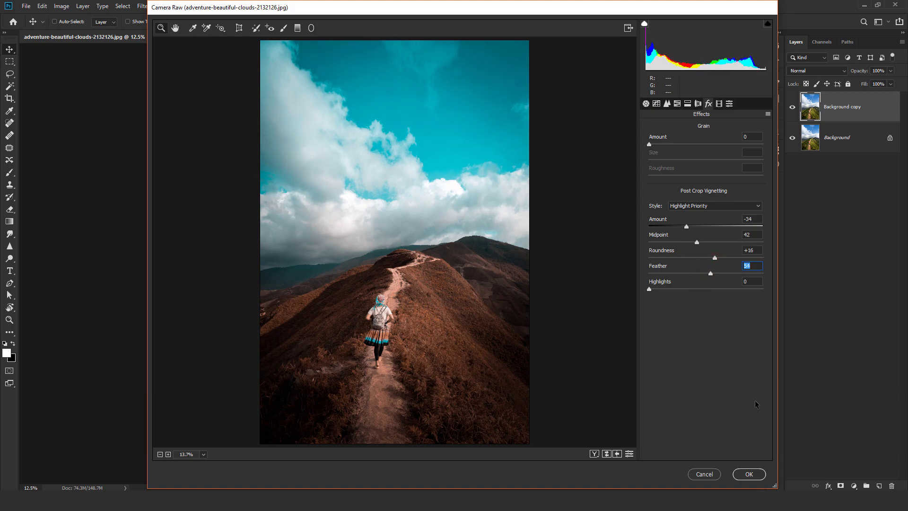
pyautogui.click(646, 104)
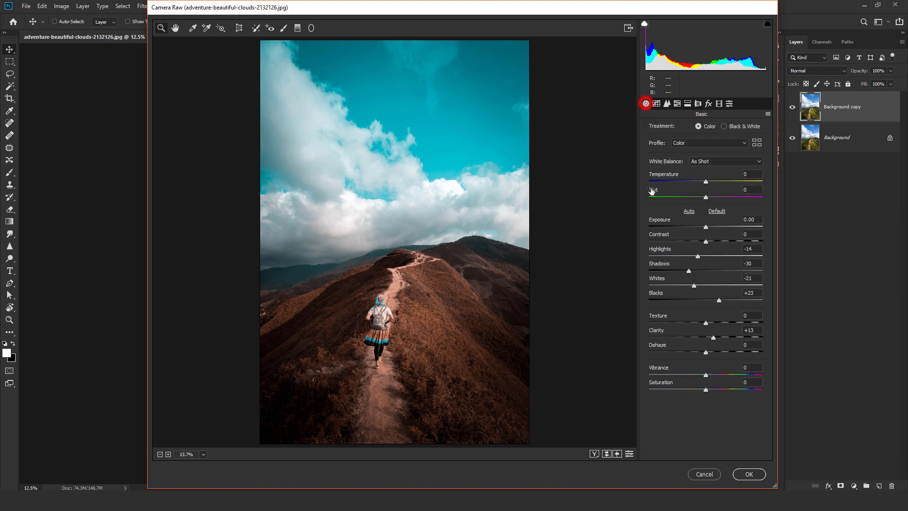
pyautogui.click(595, 454)
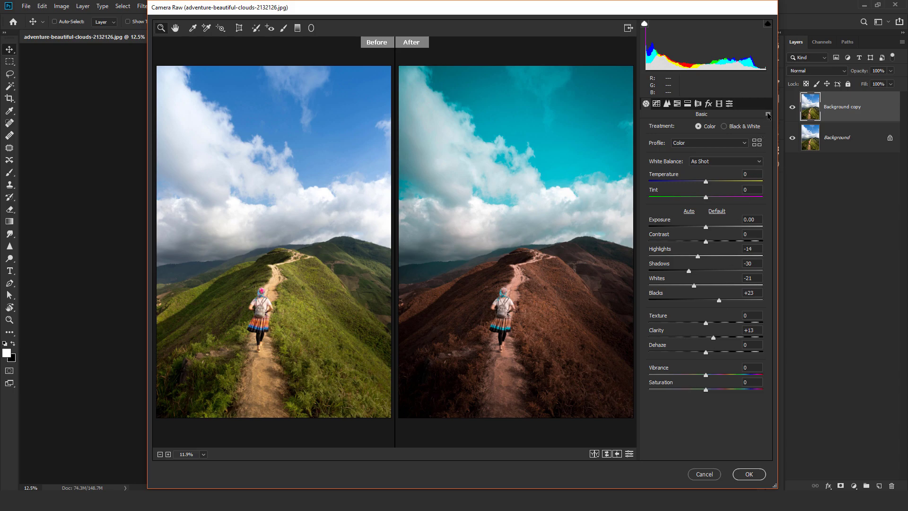
pyautogui.click(768, 114)
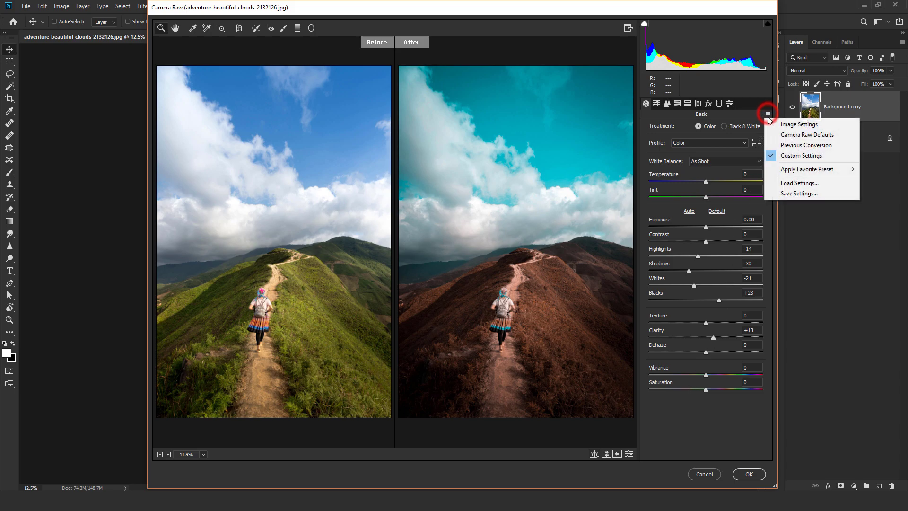
# - Save the settings to the Desktop as 'NSCREATION - Cinematic Teal and Orange' and apply the edit
pyautogui.click(787, 193)
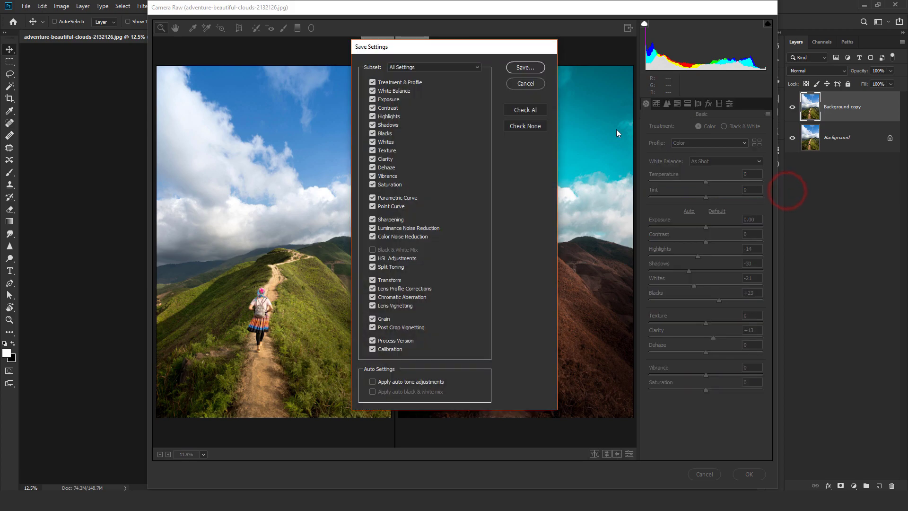
pyautogui.click(537, 74)
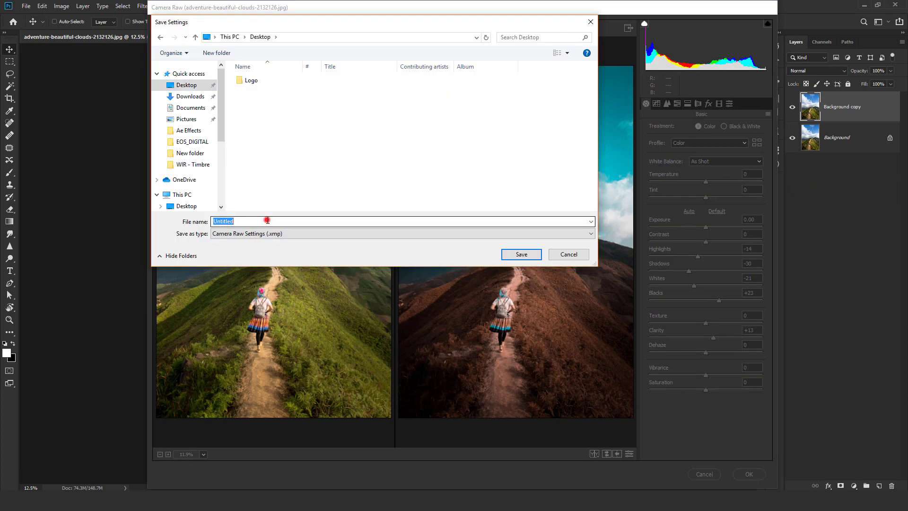
pyautogui.click(267, 220)
pyautogui.write('NSCREA')
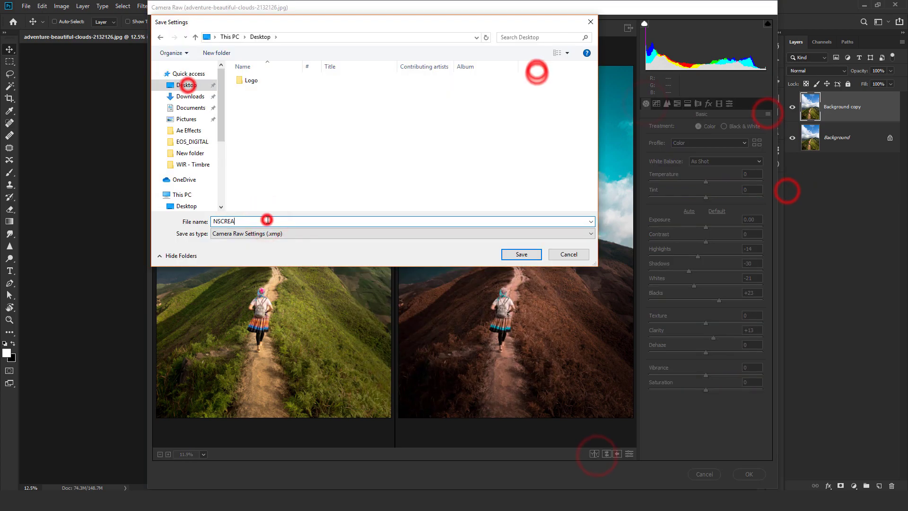
pyautogui.write('TION - Cinematic Teal and Orange')
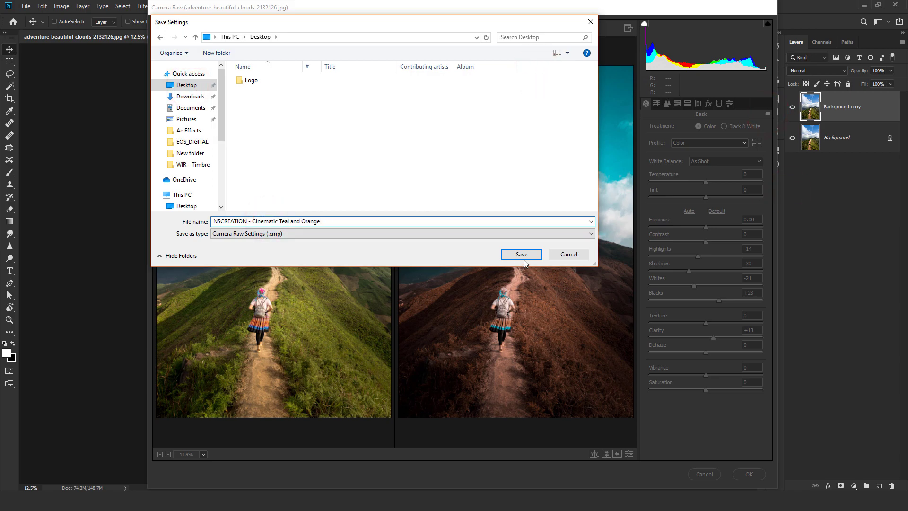
pyautogui.click(521, 258)
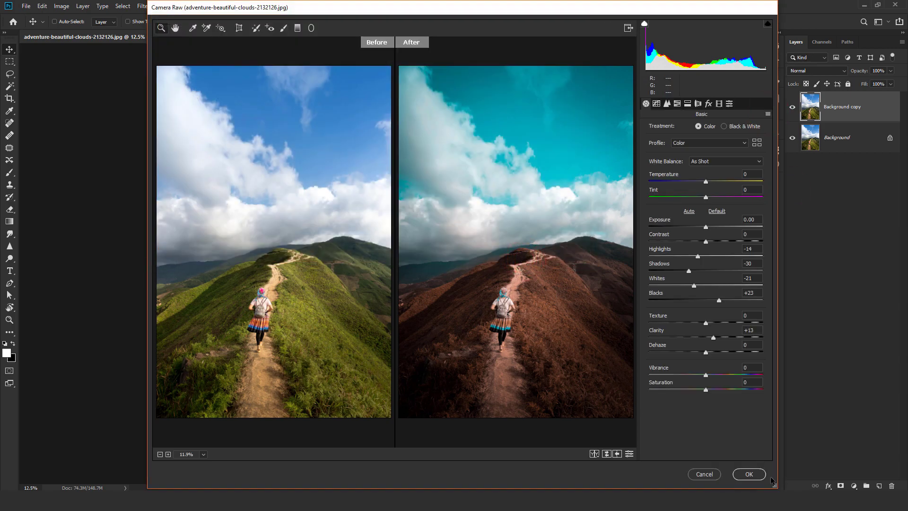
pyautogui.click(749, 474)
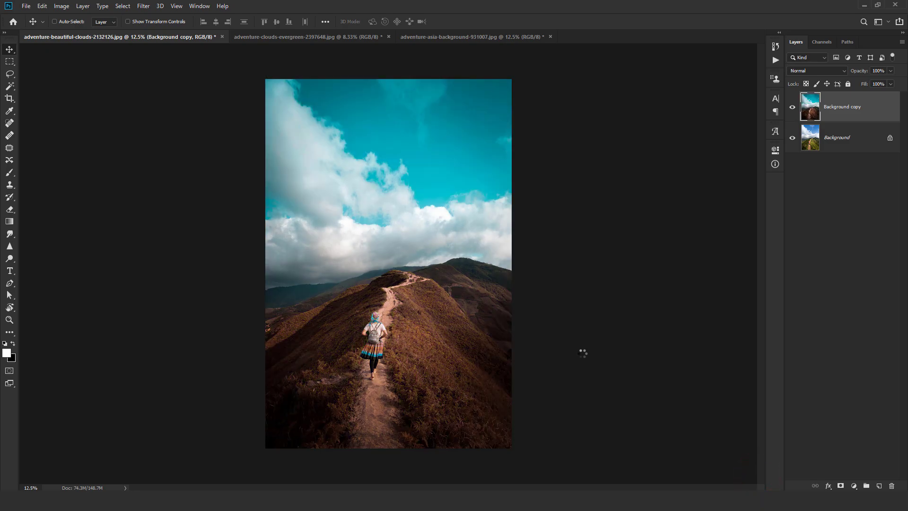
# - Compare the trail edit with the original, then duplicate the green mountain peak photo into Layer 1
pyautogui.click(487, 313)
pyautogui.click(793, 107)
pyautogui.click(363, 38)
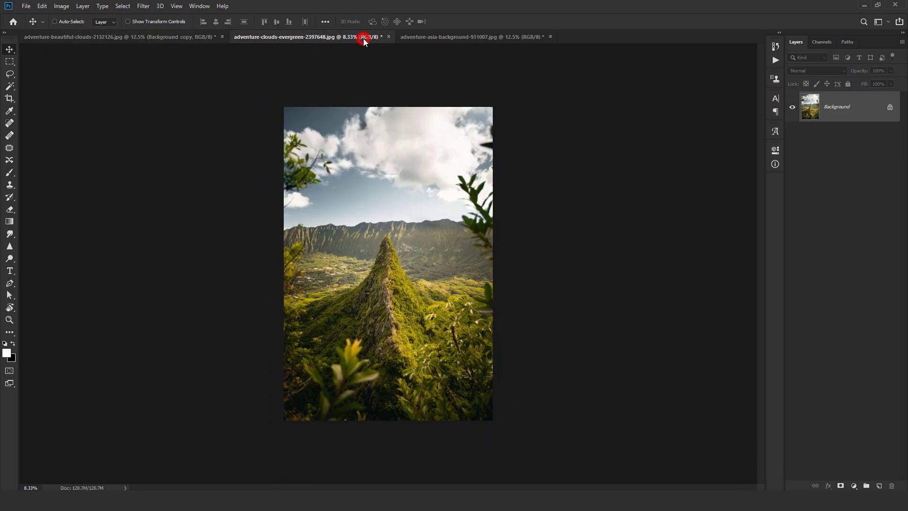
pyautogui.click(411, 135)
pyautogui.hotkey('ctrl', 'j')
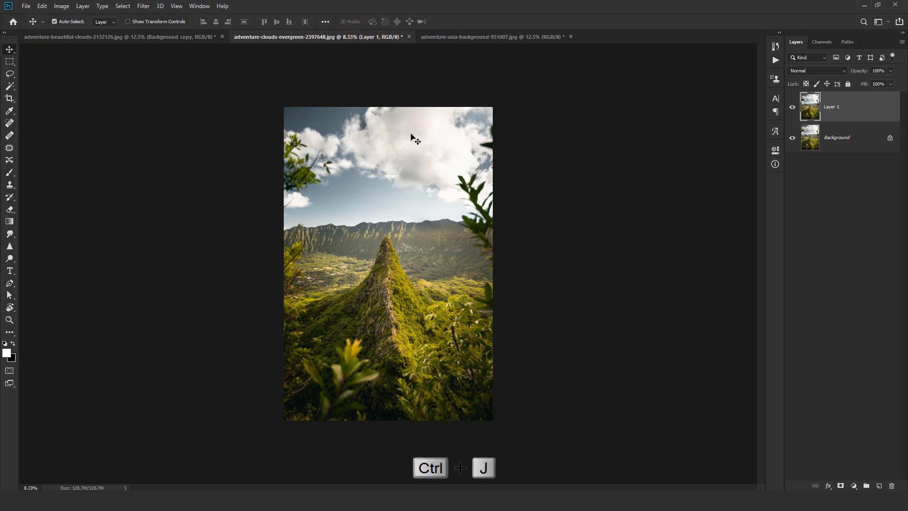
# - Load the NSCREATION preset in Camera Raw on Layer 1, apply it, and hide the layer to compare
pyautogui.click(143, 6)
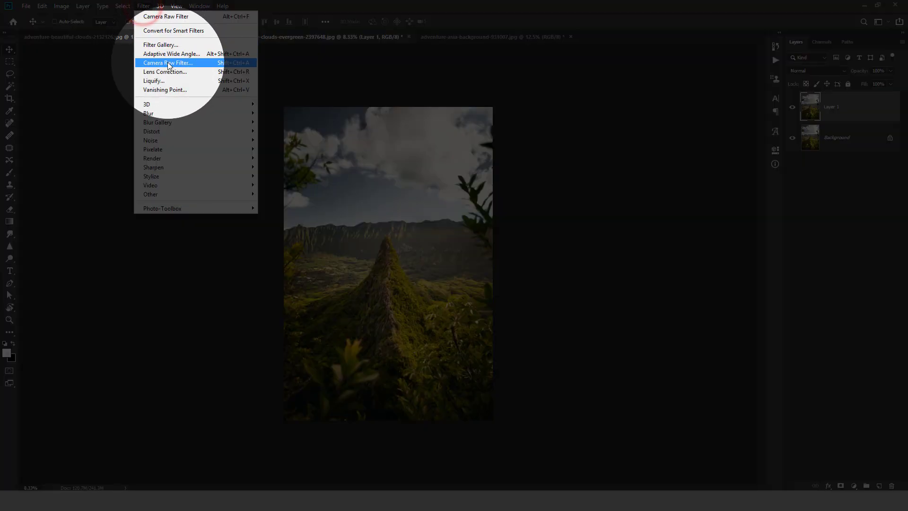
pyautogui.click(167, 63)
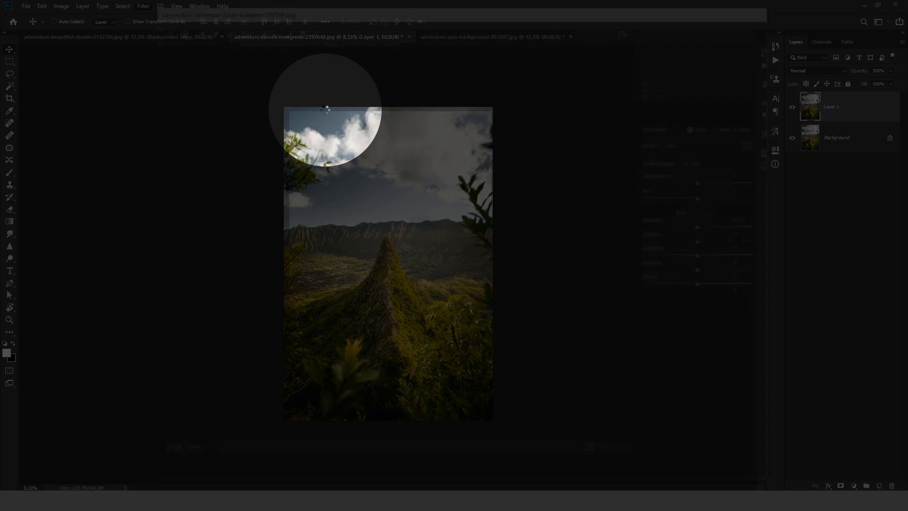
pyautogui.click(768, 114)
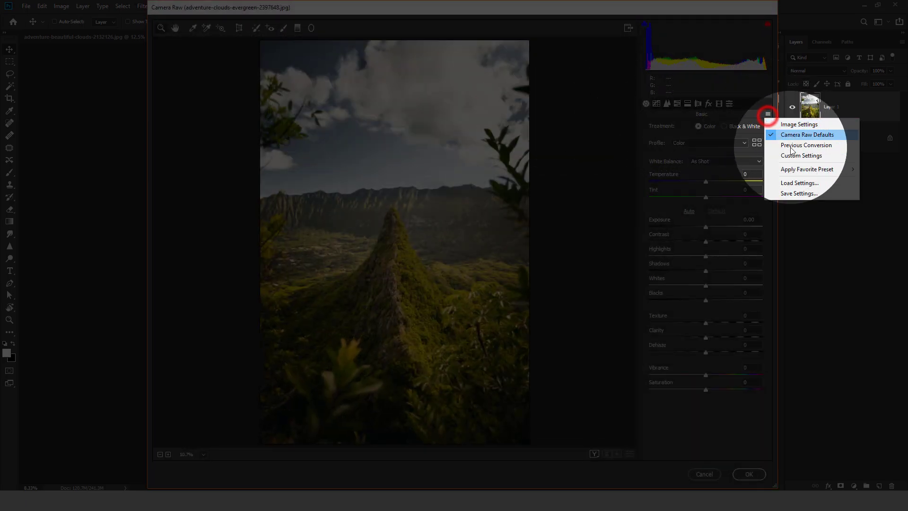
pyautogui.click(803, 180)
pyautogui.click(276, 90)
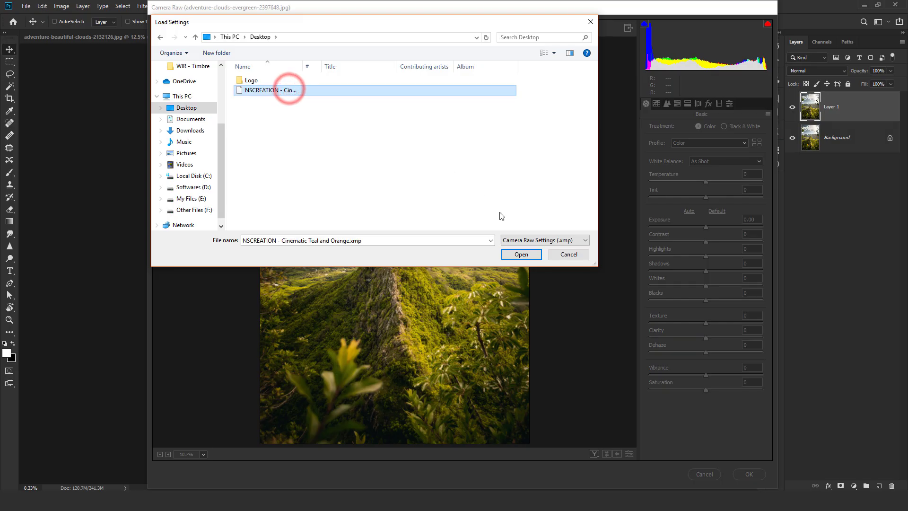
pyautogui.click(522, 255)
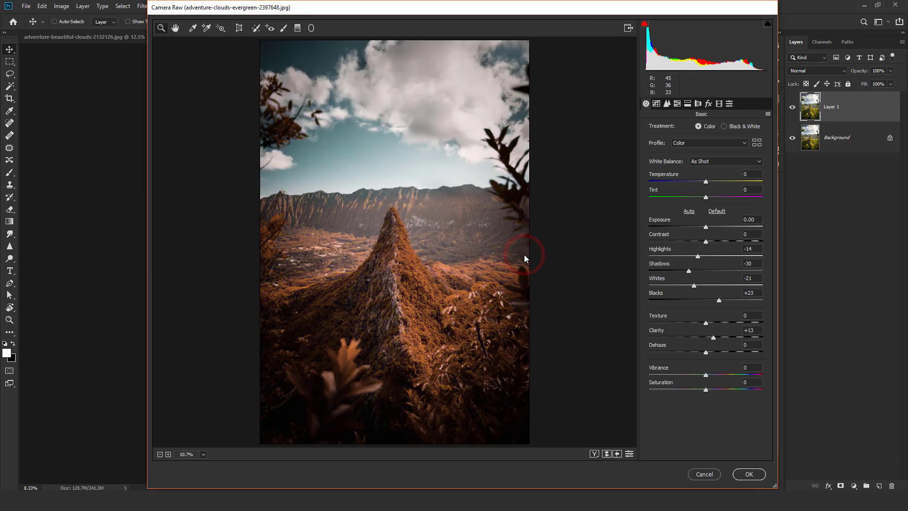
pyautogui.click(595, 454)
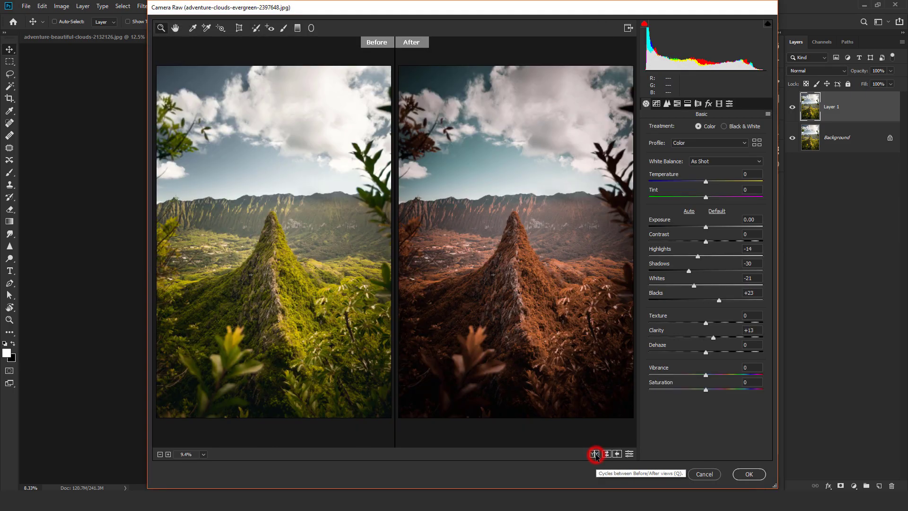
pyautogui.click(747, 475)
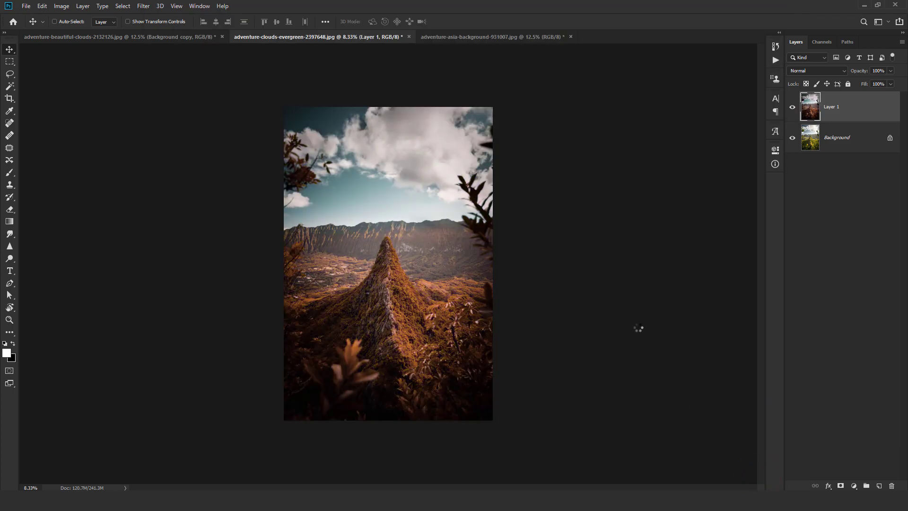
pyautogui.click(793, 107)
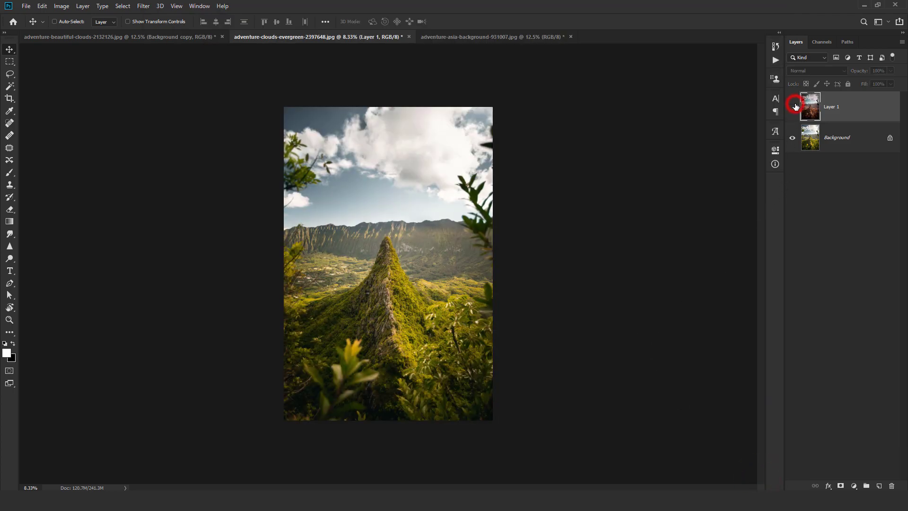
# - Duplicate the jungle waterfall photo into Layer 1 and open the Camera Raw Filter on it
pyautogui.click(469, 37)
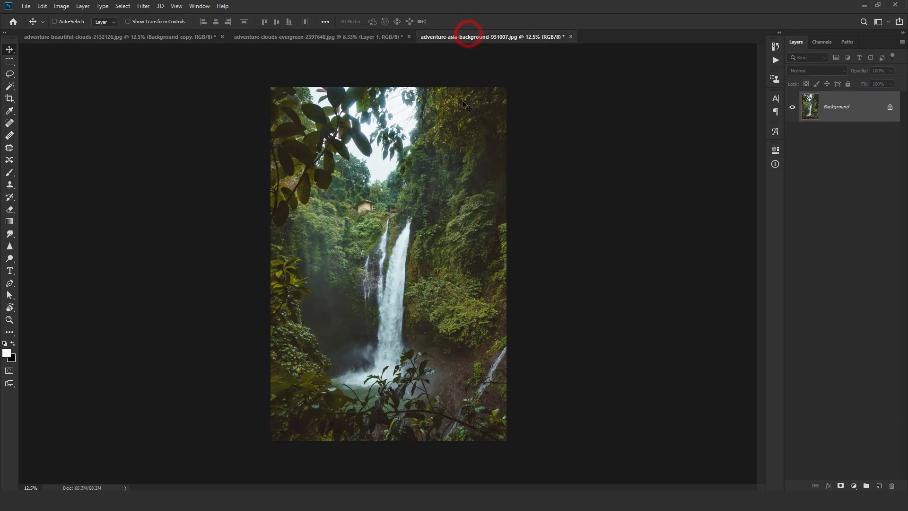
pyautogui.hotkey('ctrl', 'j')
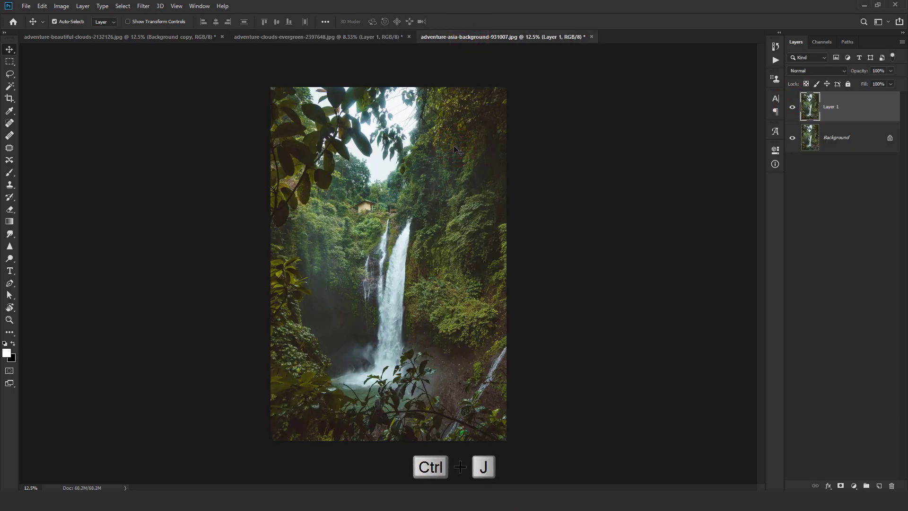
pyautogui.click(143, 6)
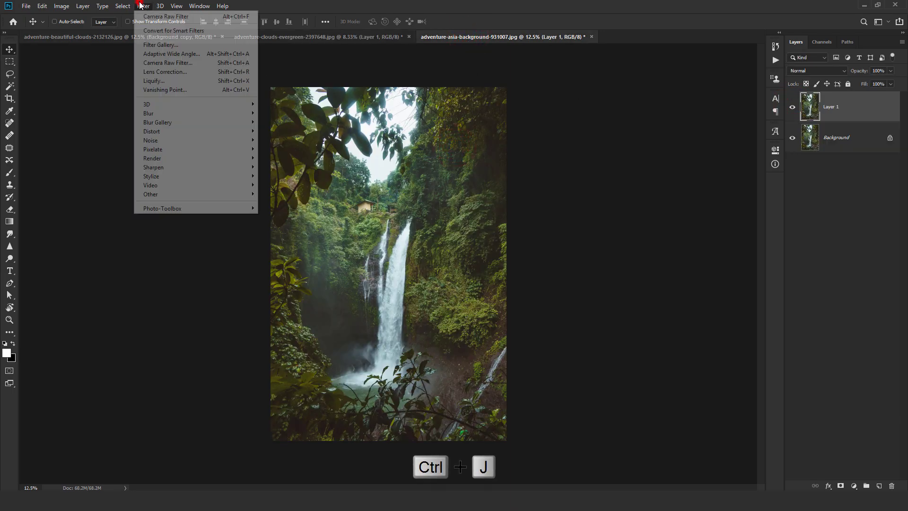
pyautogui.click(166, 65)
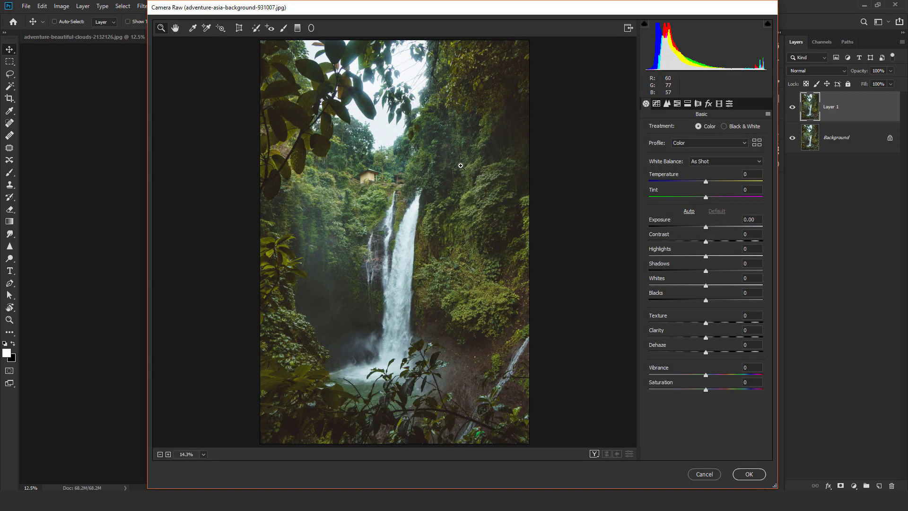
# - Load and apply the NSCREATION .xmp preset, then hide Layer 1 to view the original
pyautogui.click(768, 114)
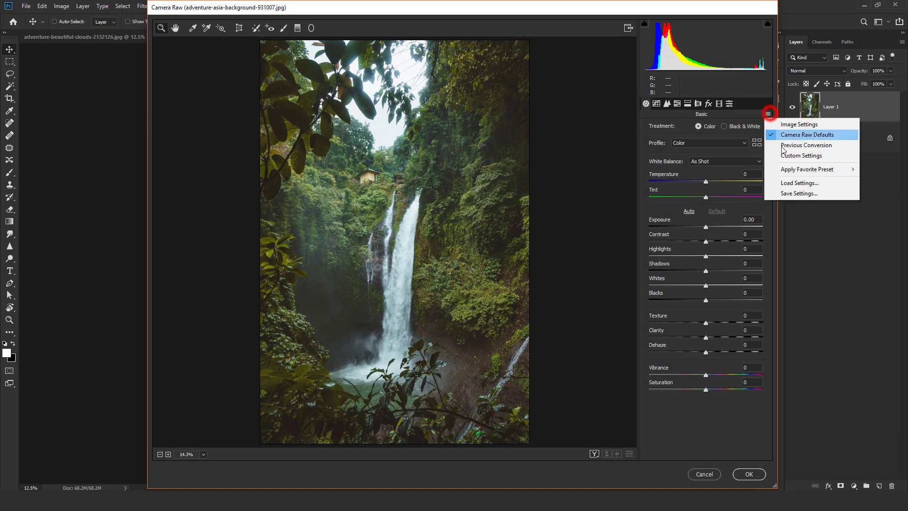
pyautogui.click(791, 183)
pyautogui.click(287, 90)
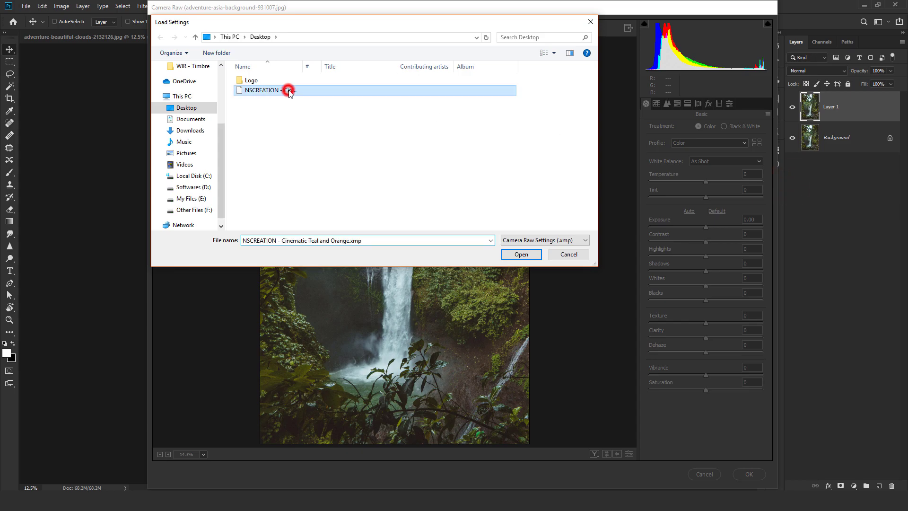
pyautogui.click(521, 255)
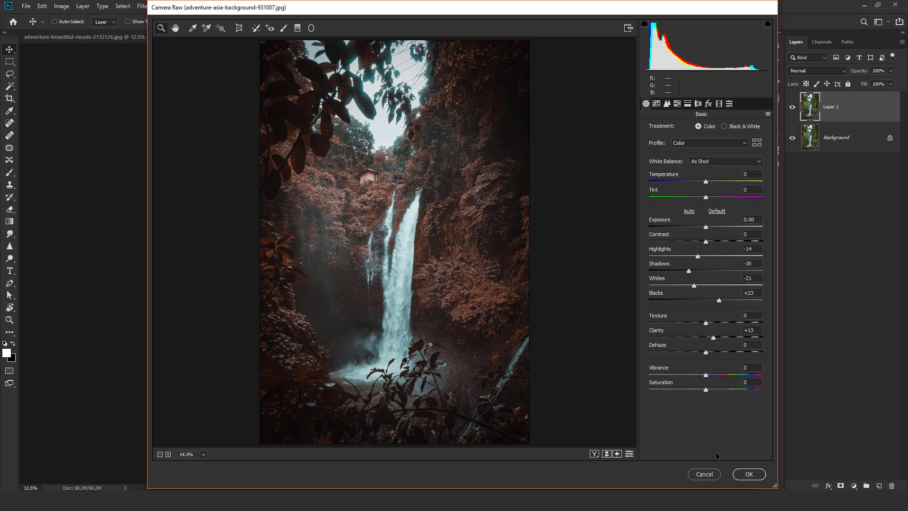
pyautogui.click(750, 474)
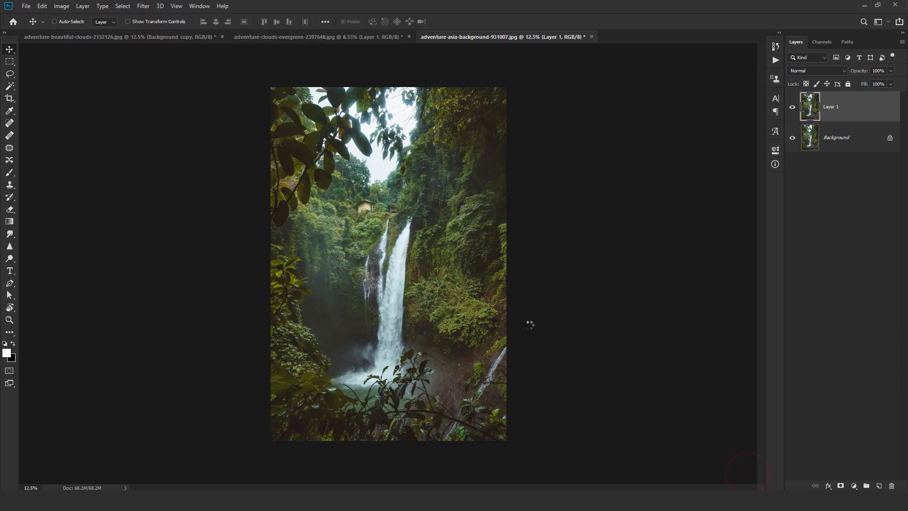
pyautogui.click(792, 109)
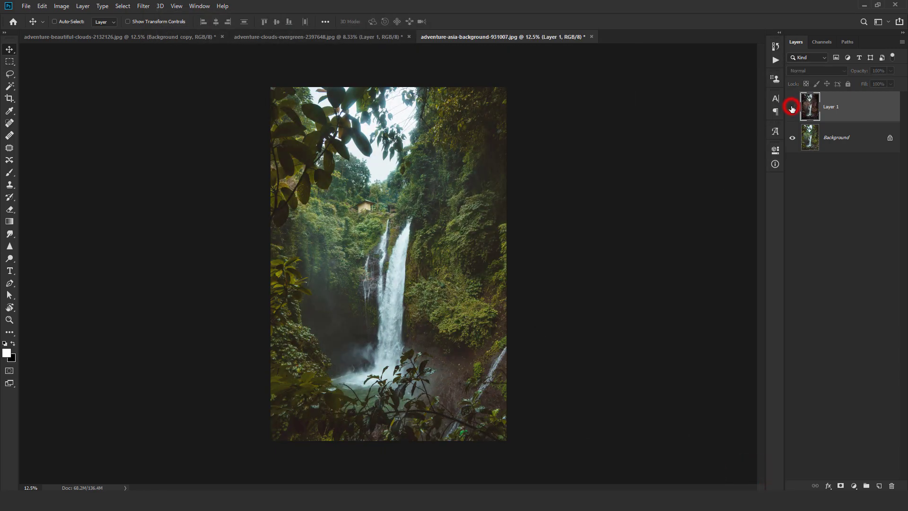